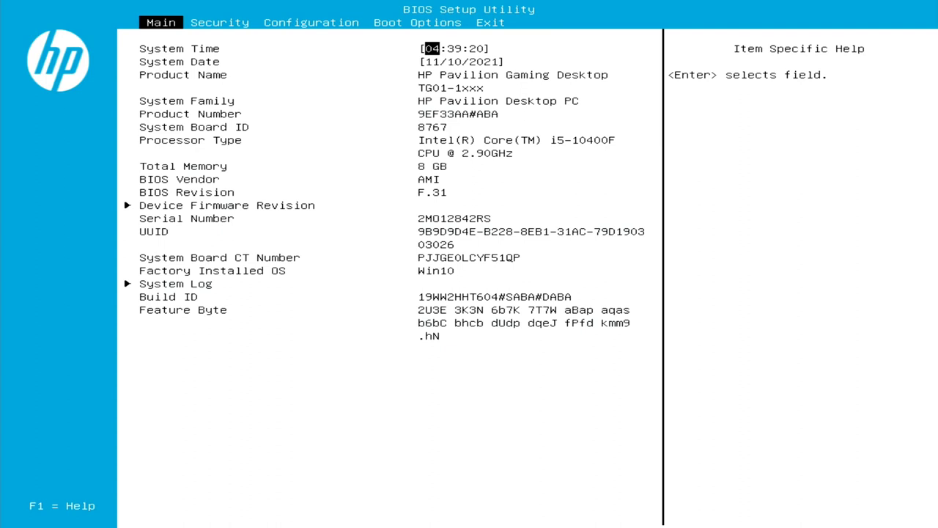
# - On the Boot Options tab, open OS Boot Manager under UEFI Boot Order to see its drive list
pyautogui.press('Right')
pyautogui.press('Right')
pyautogui.press('Right')
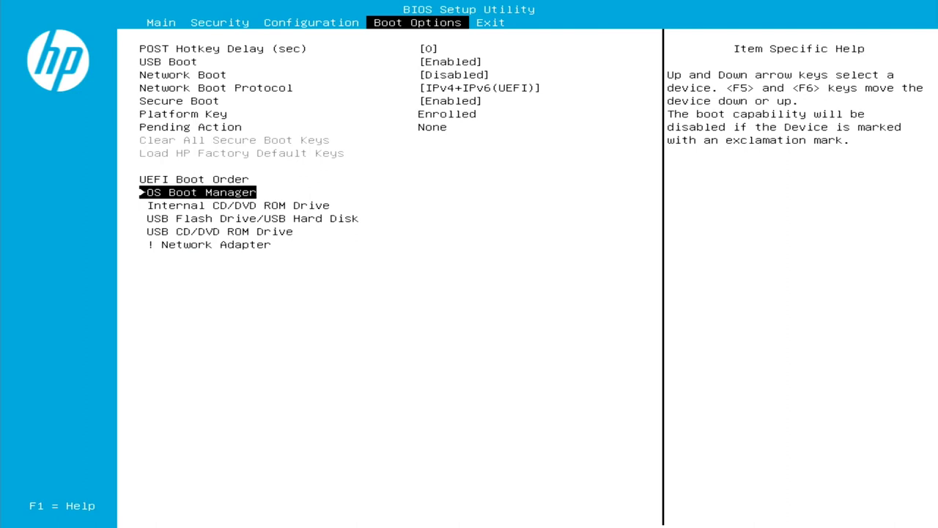
pyautogui.press('Down')
pyautogui.press('Up')
pyautogui.press('Return')
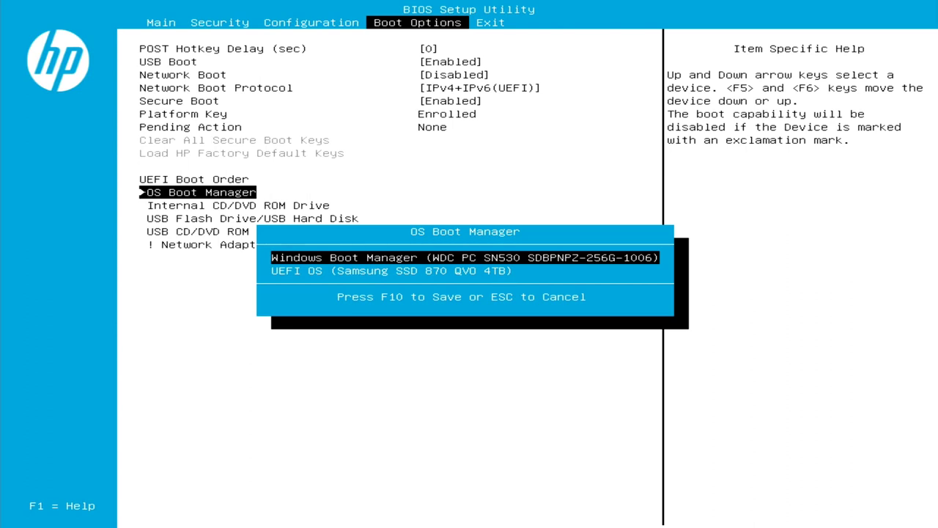
# - Move Windows Boot Manager below UEFI OS (Samsung SSD 870 QVO 4TB) in the OS Boot Manager order
pyautogui.press('Down')
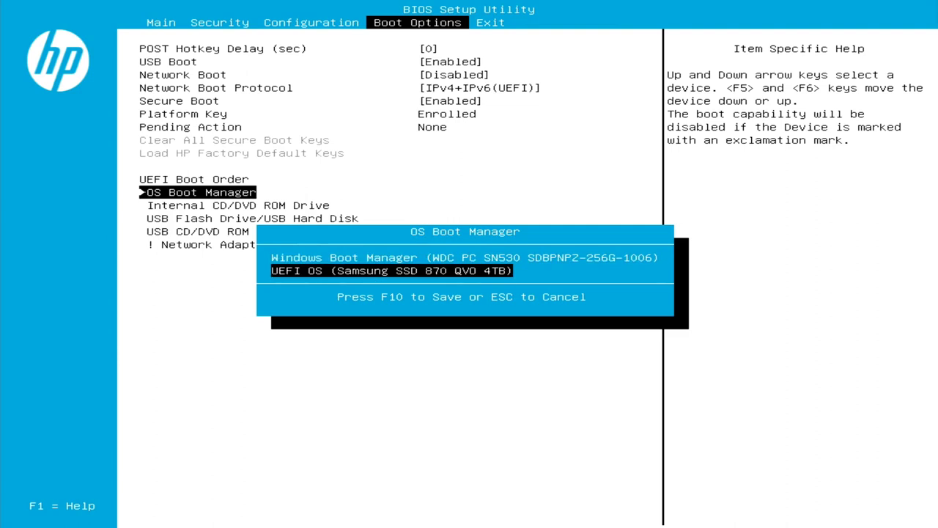
pyautogui.press('Up')
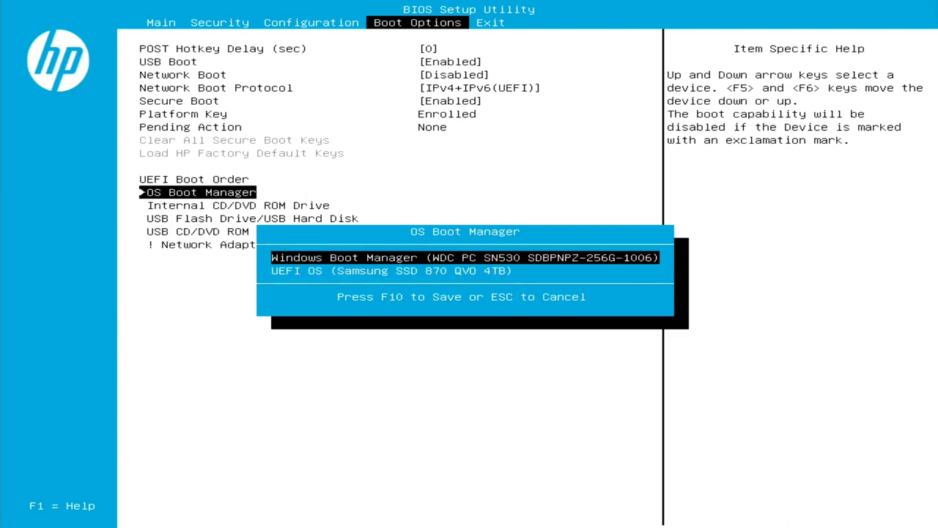
pyautogui.press('F5')
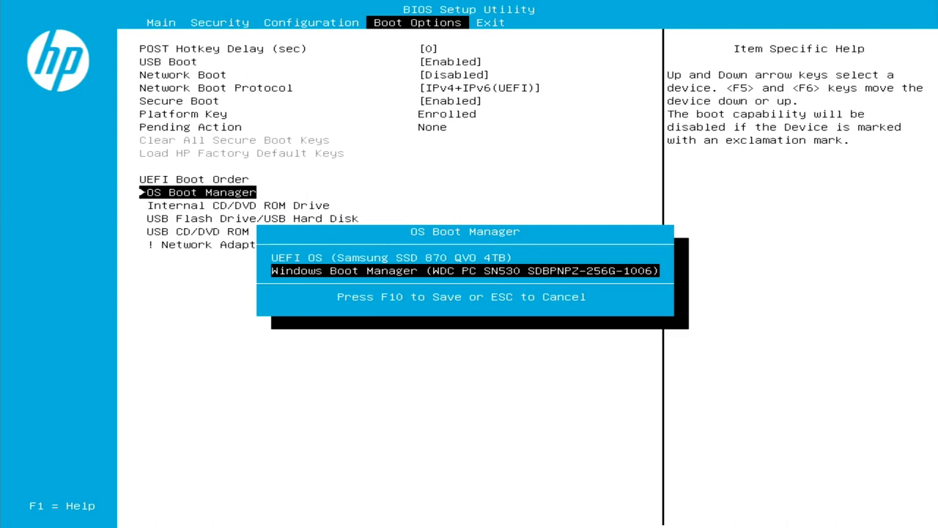
pyautogui.press('F6')
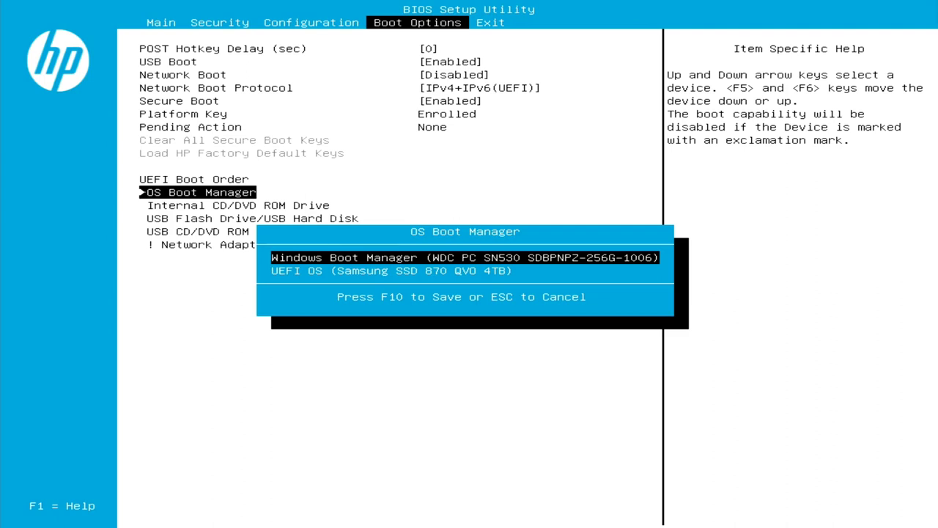
pyautogui.press('F5')
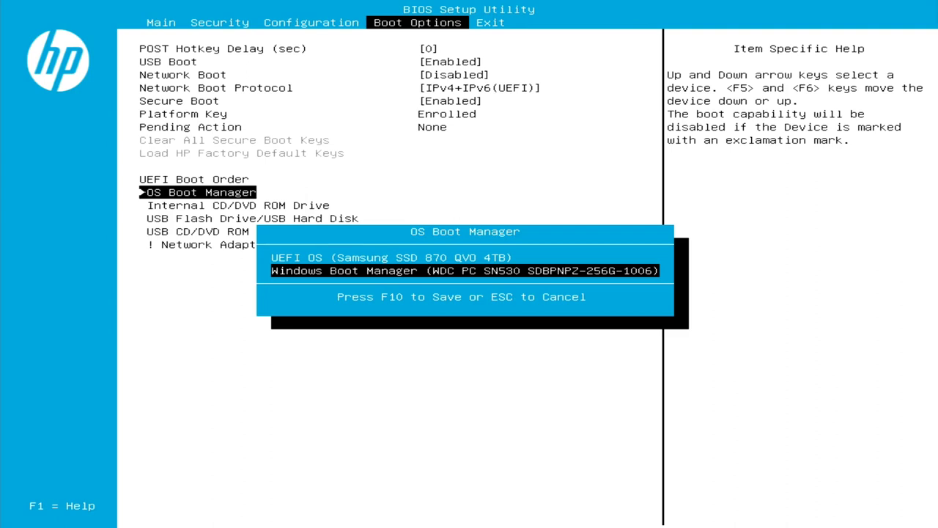
pyautogui.press('Up')
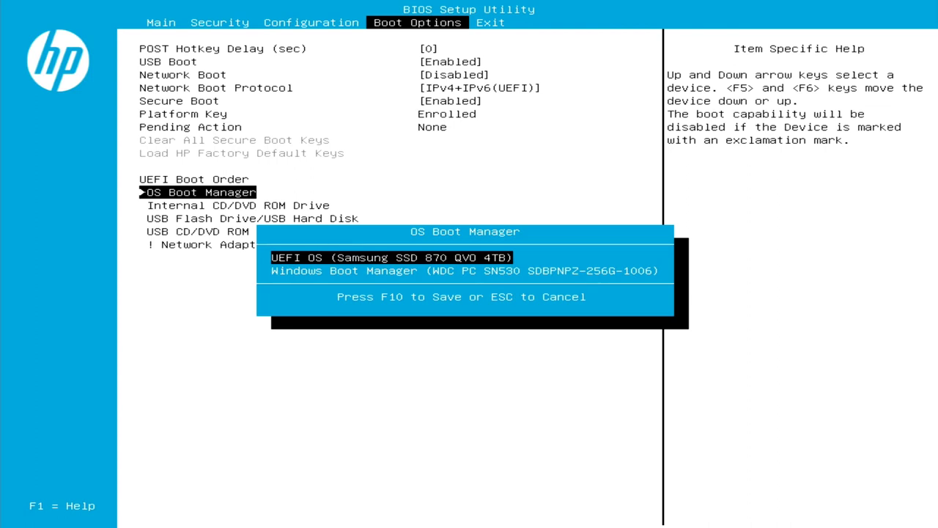
# - Close the OS Boot Manager list, reopen it to verify the new order, then close it again
pyautogui.press('F10')
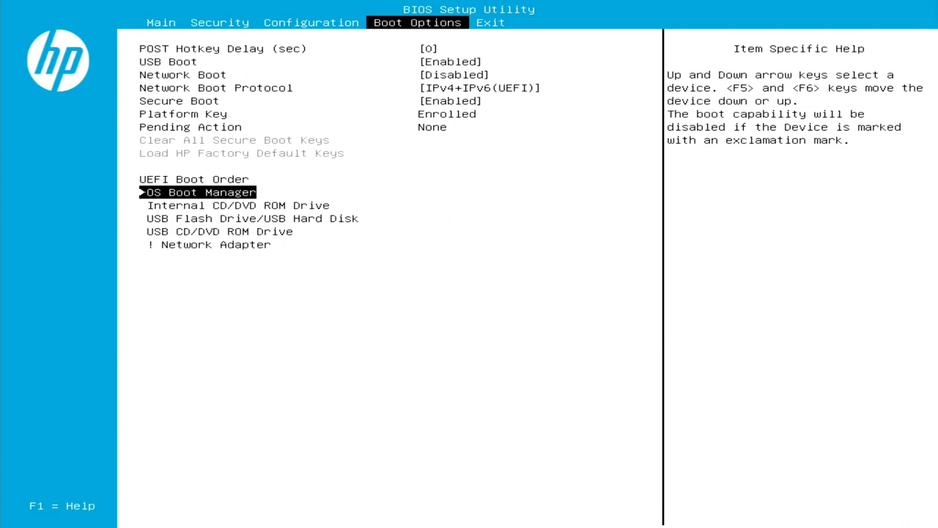
pyautogui.press('Return')
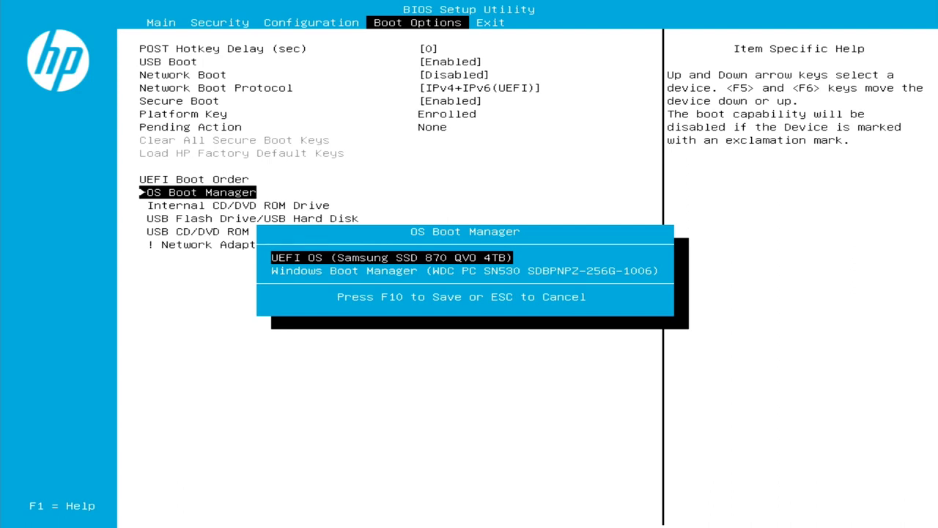
pyautogui.press('Escape')
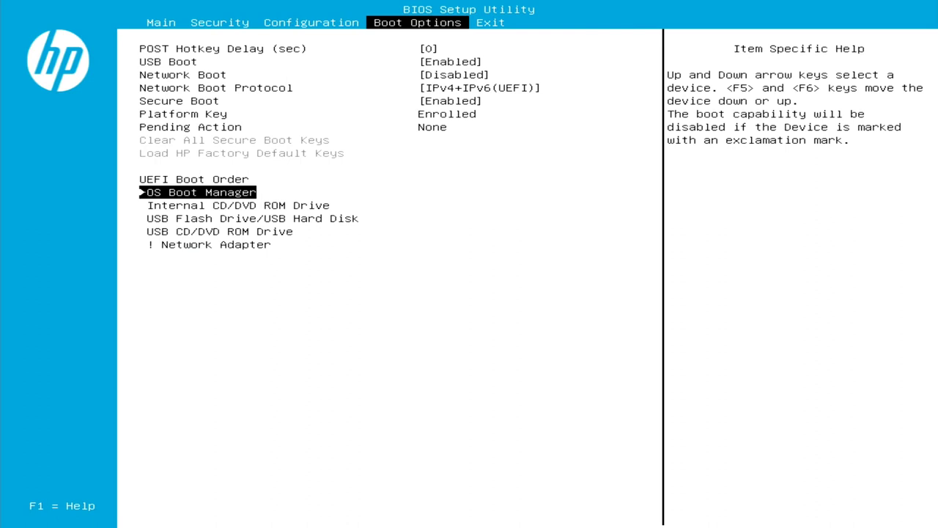
# - Move from the UEFI Boot Order up to the Secure Boot setting on Boot Options
pyautogui.press('Up')
pyautogui.press('Up')
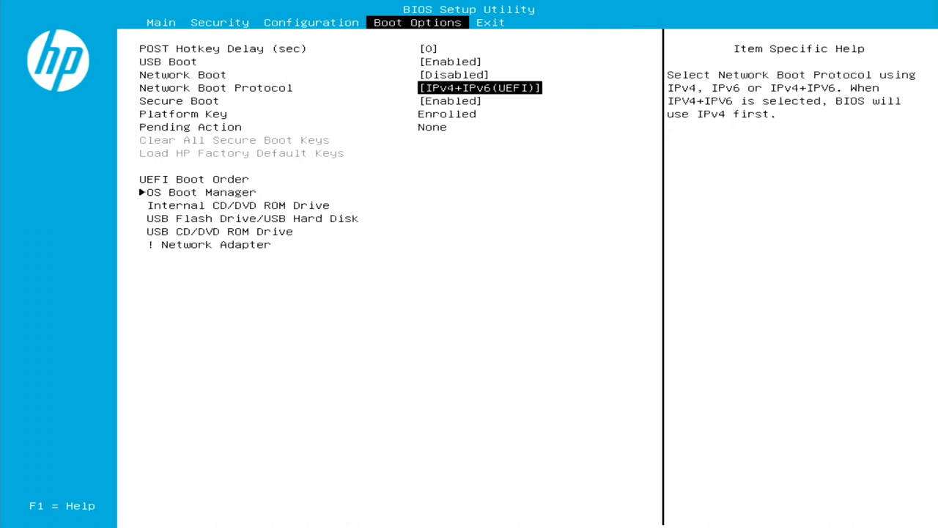
pyautogui.press('Down')
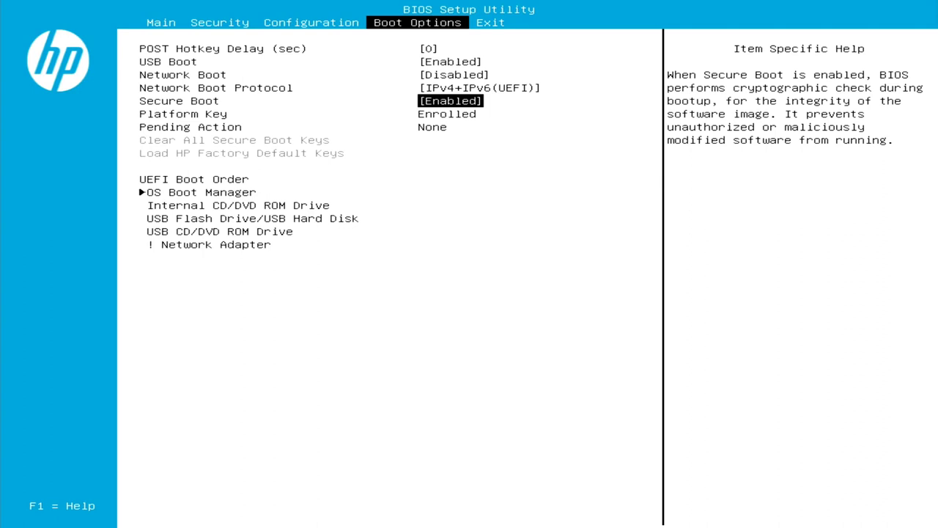
# - Change Secure Boot from Enabled to Disabled
pyautogui.press('Return')
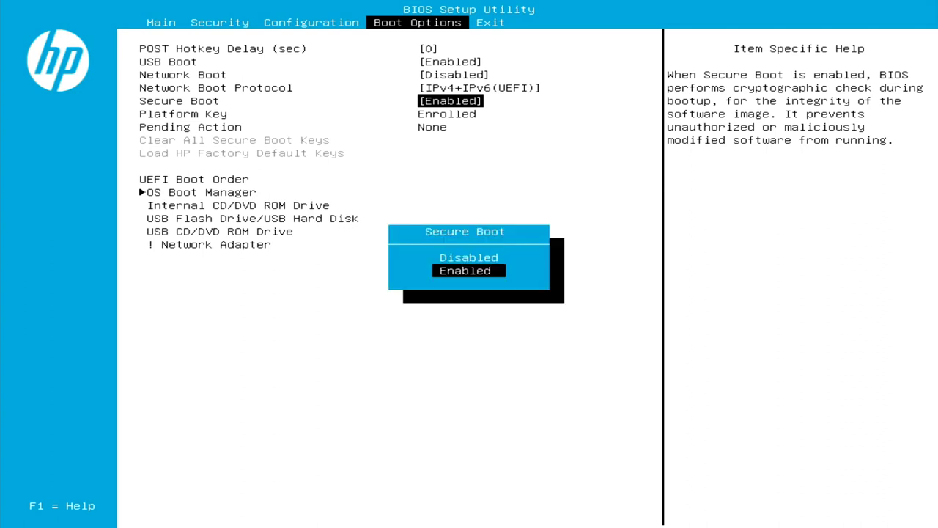
pyautogui.press('Up')
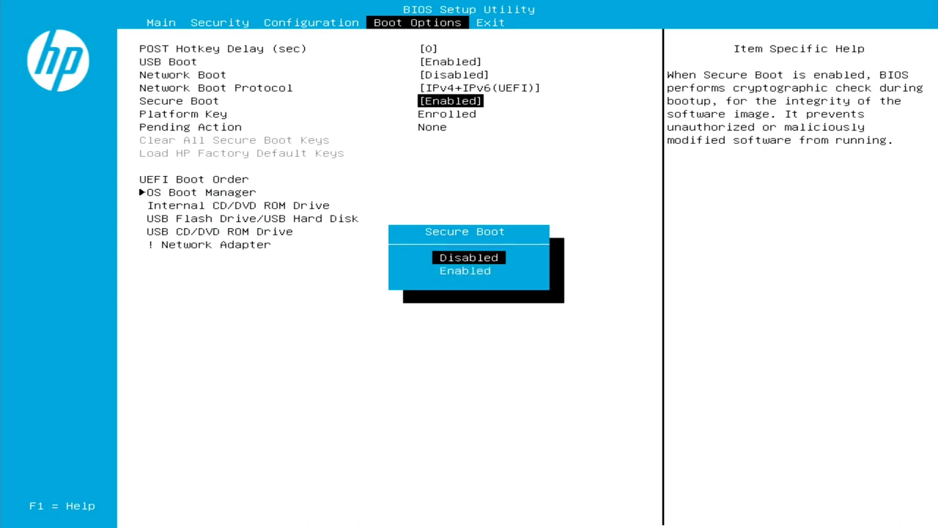
pyautogui.press('Return')
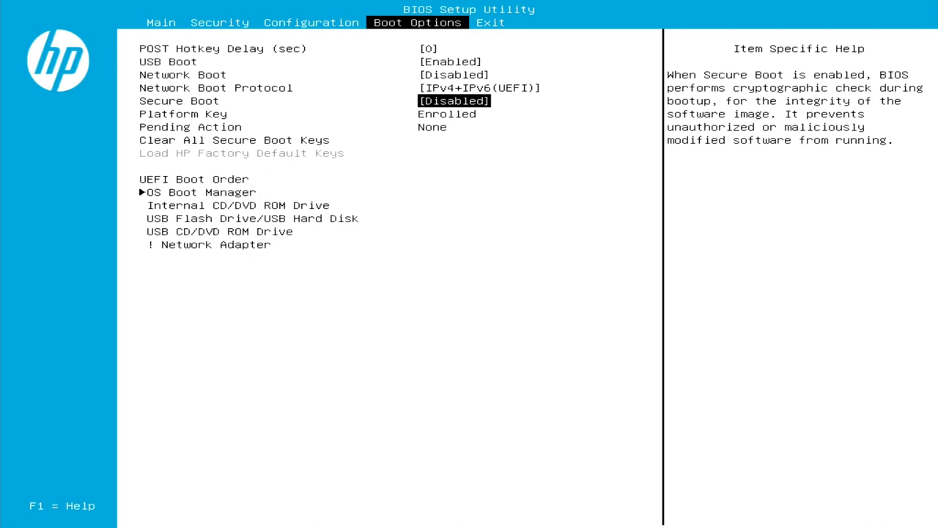
# - Choose Save Changes and Exit from the Exit tab to leave setup
pyautogui.press('Right')
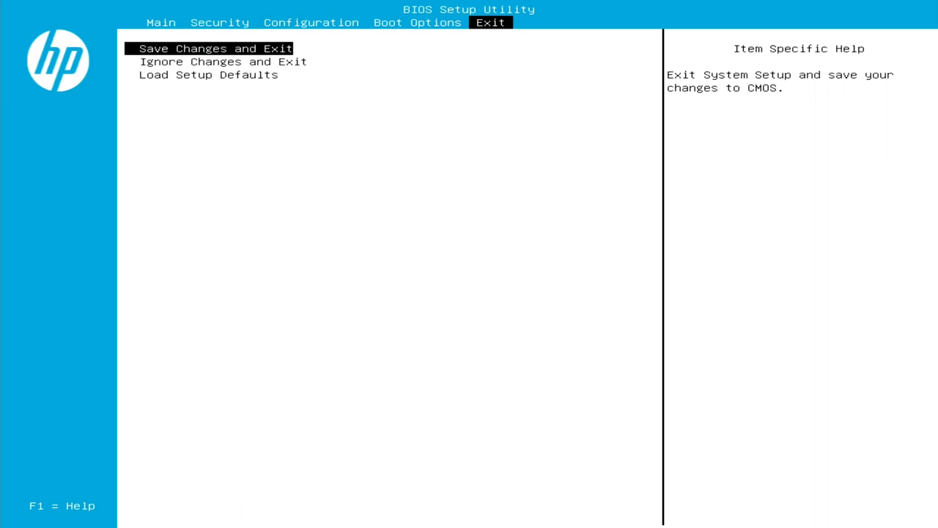
pyautogui.press('Return')
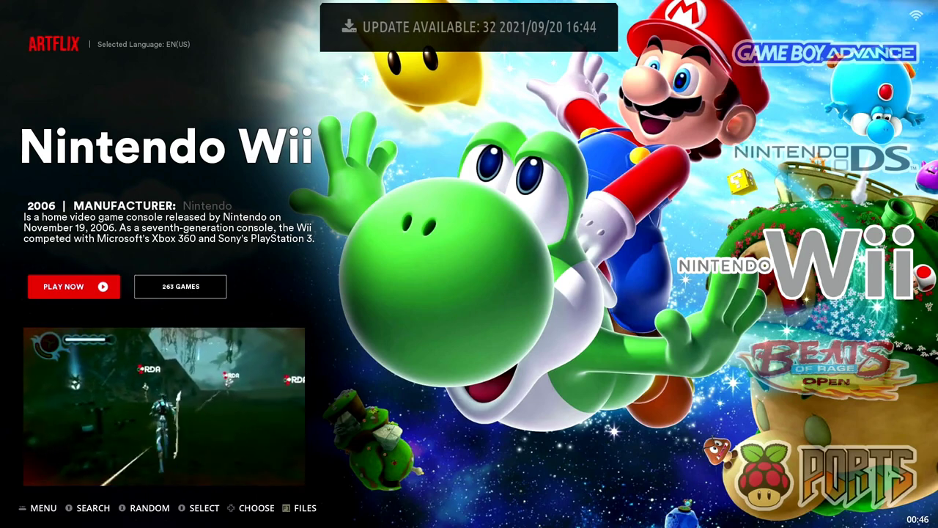
# - Scroll up the system carousel from Nintendo Wii to Game & Watch
pyautogui.press('Up')
pyautogui.press('Up')
pyautogui.press('Up')
pyautogui.press('Up')
pyautogui.press('Up')
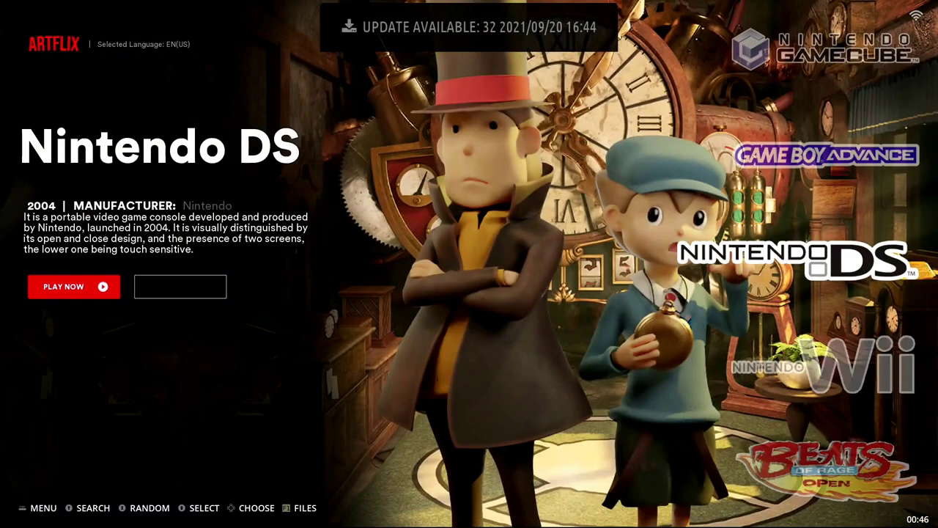
pyautogui.press('Up')
pyautogui.press('Up')
pyautogui.press('Up')
pyautogui.press('Up')
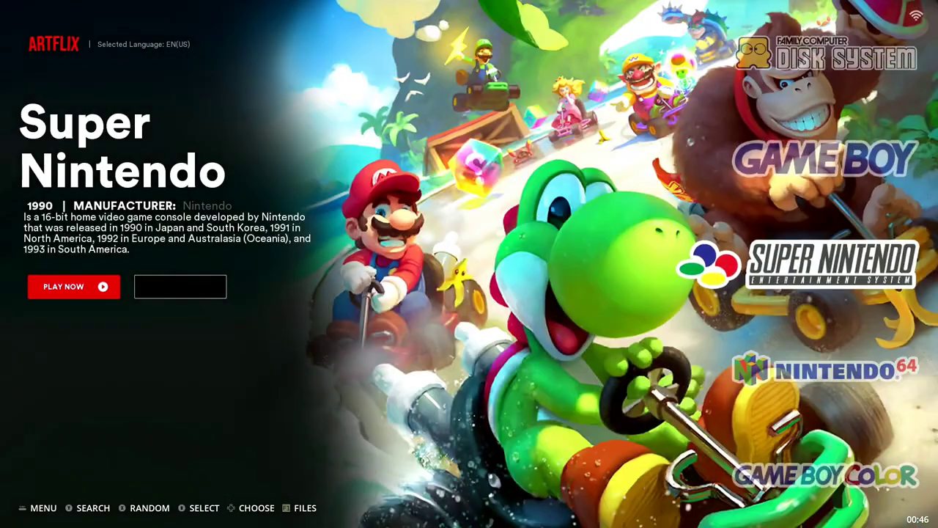
pyautogui.press('Up')
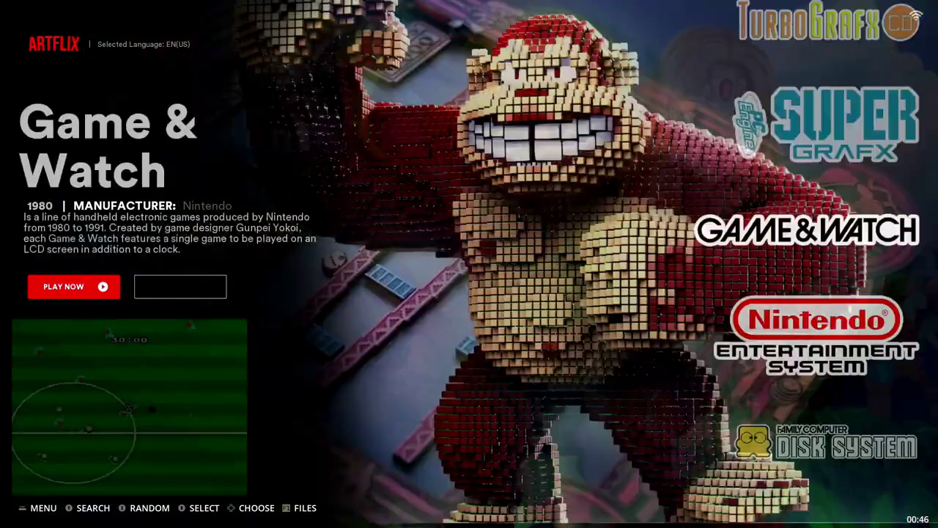